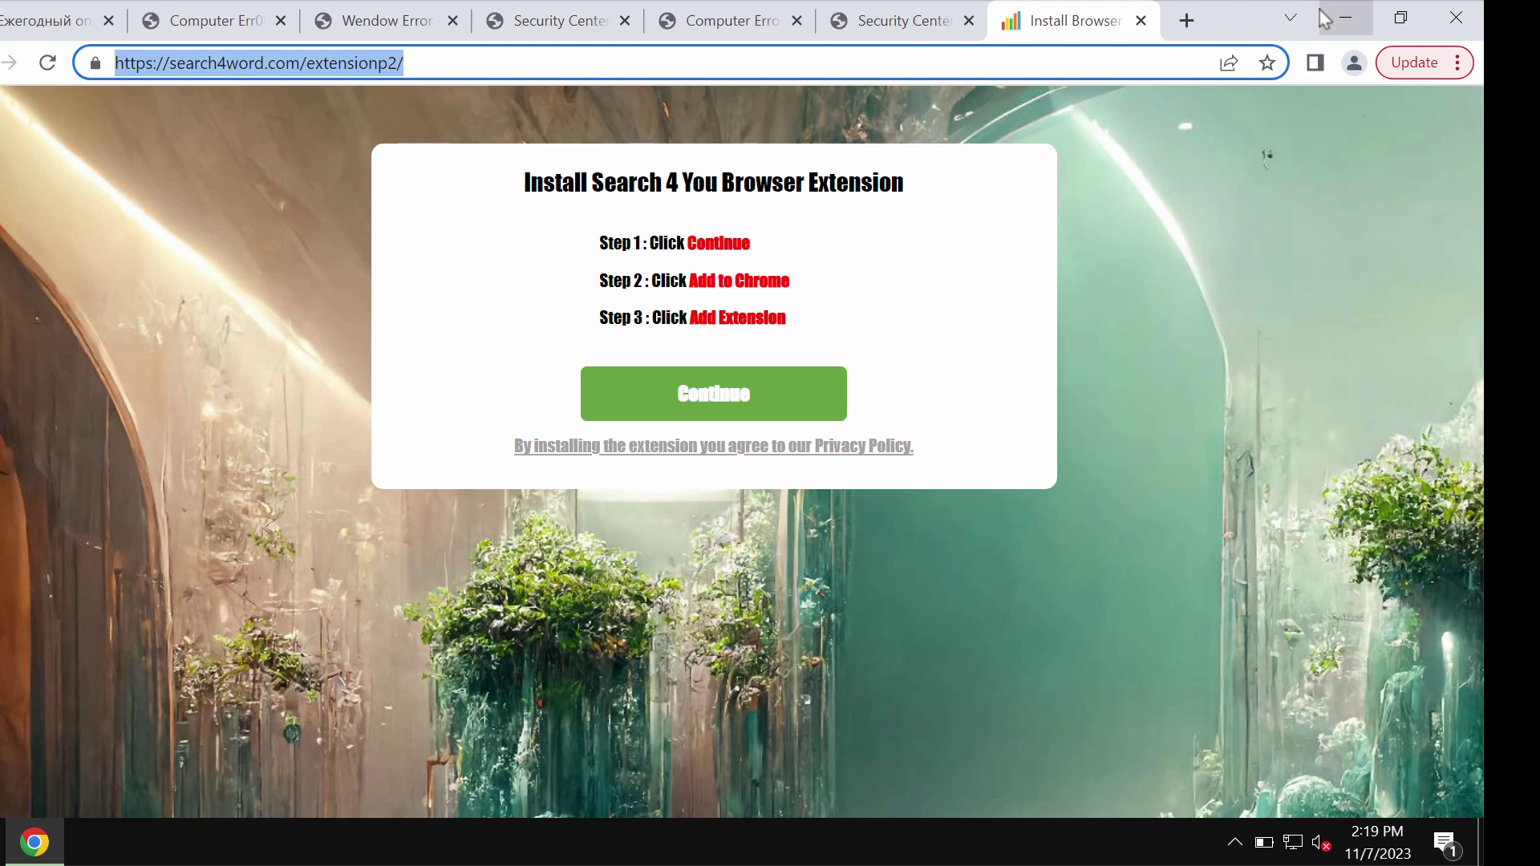
Load combocleaner.com in the current Chrome tab via the address-bar autocomplete.
{"action": "type", "text": "combocleaner.com"}
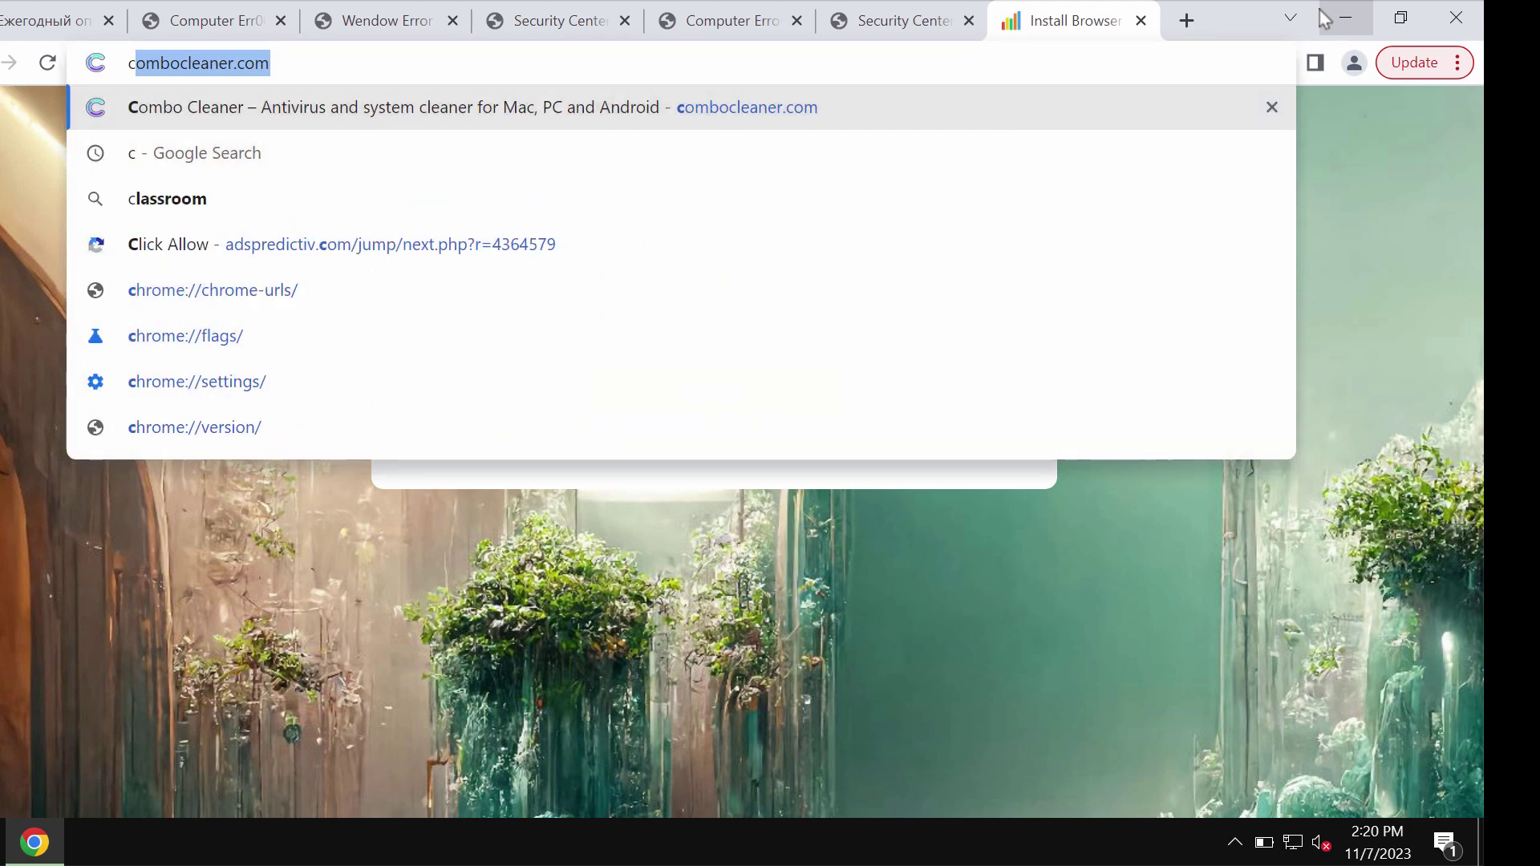
{"action": "key", "text": "Return"}
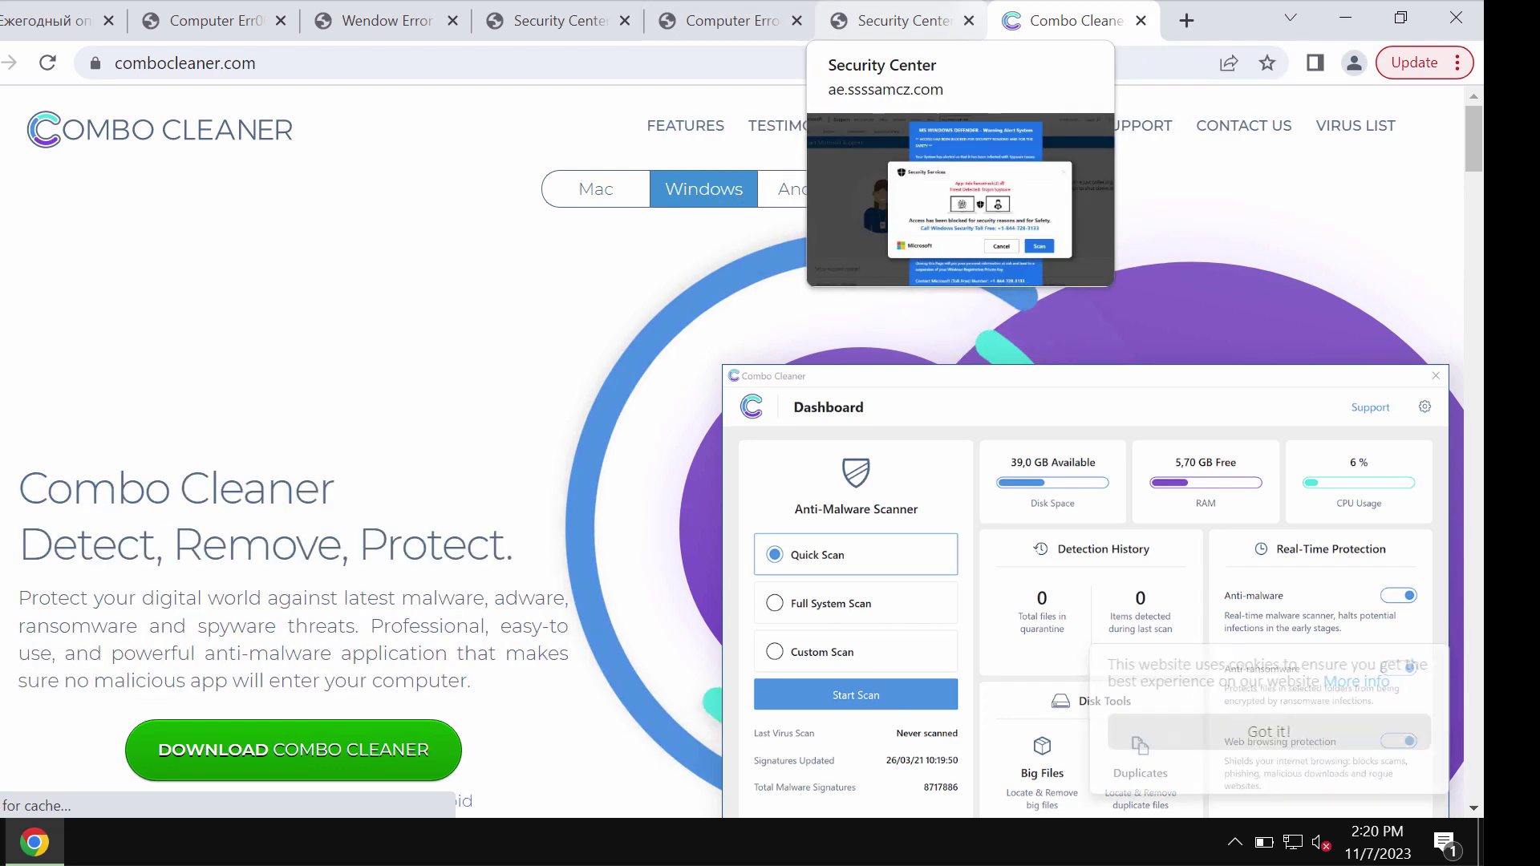
Minimize Chrome and launch Combo Cleaner from its desktop shortcut.
{"action": "left_click", "coordinate": [1350, 14]}
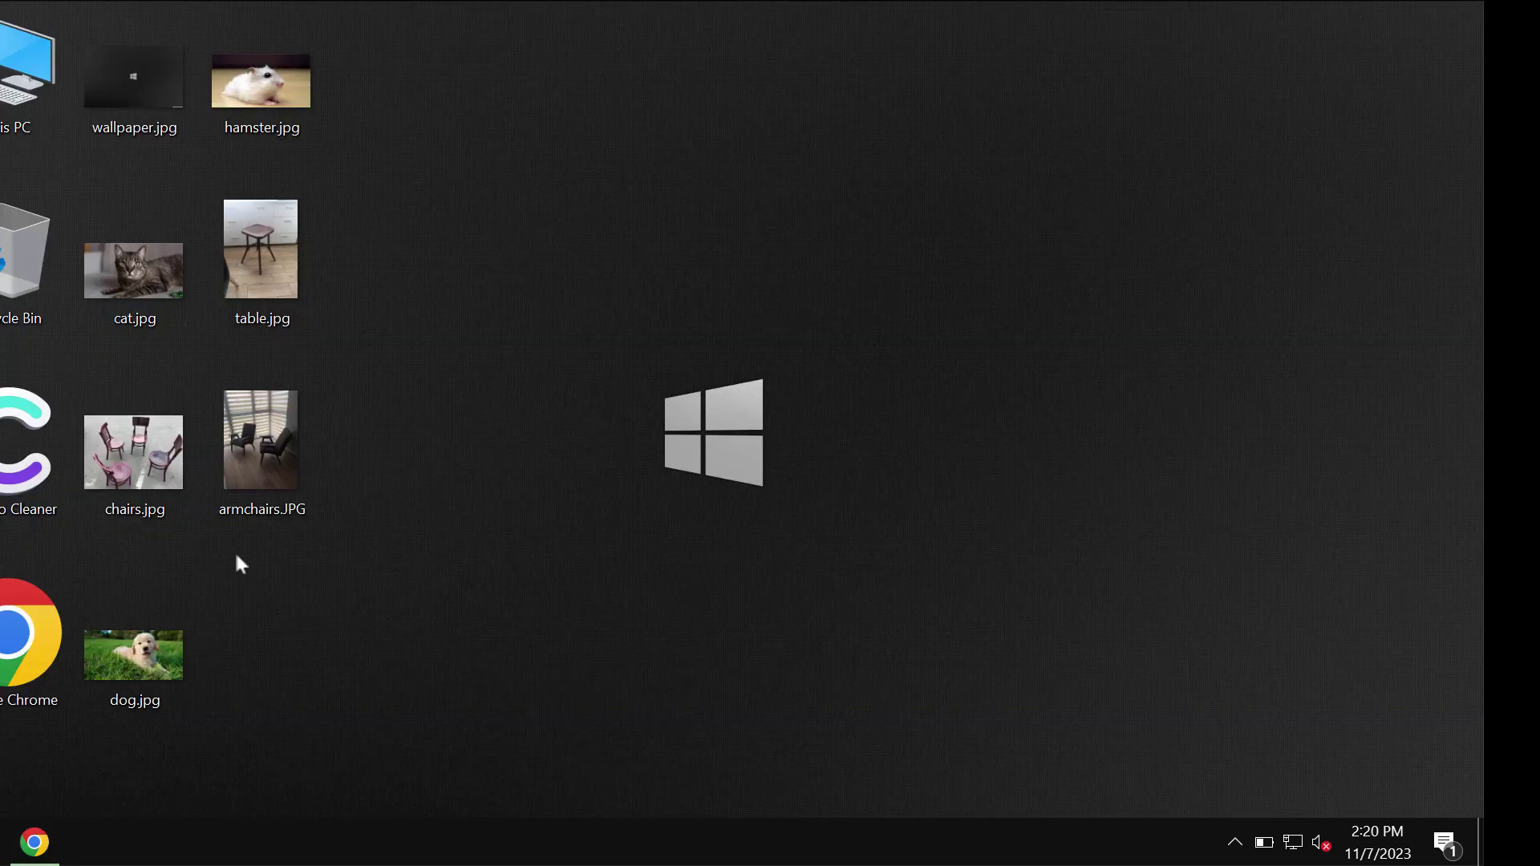
{"action": "double_click", "coordinate": [33, 511]}
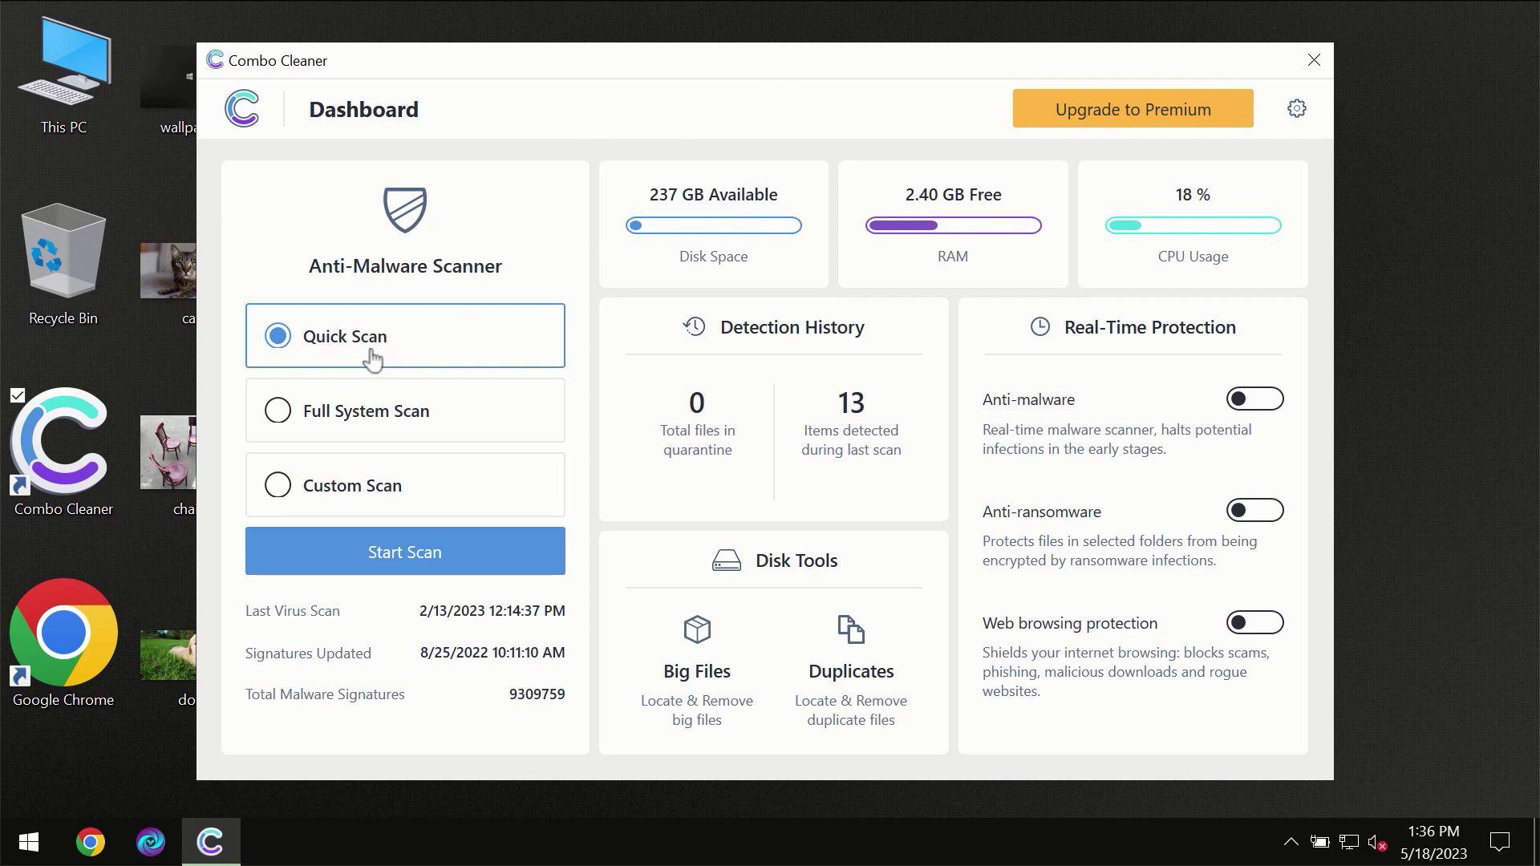
Start a Quick Scan from the Combo Cleaner Dashboard.
{"action": "left_click", "coordinate": [395, 563]}
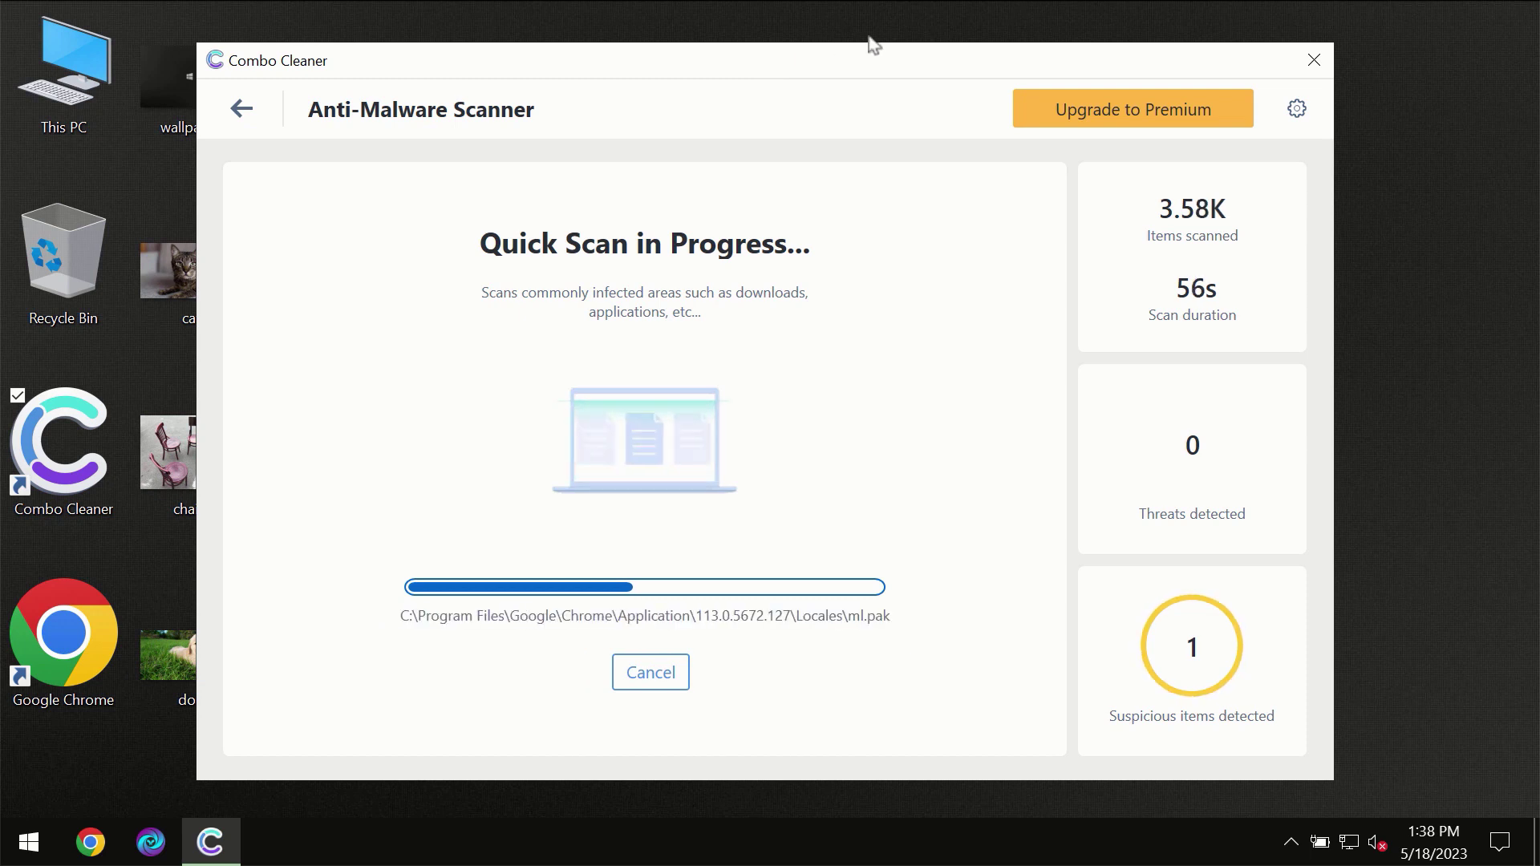
Look over the Anti-Ransomware settings, then go back to the Dashboard.
{"action": "left_click", "coordinate": [1298, 110]}
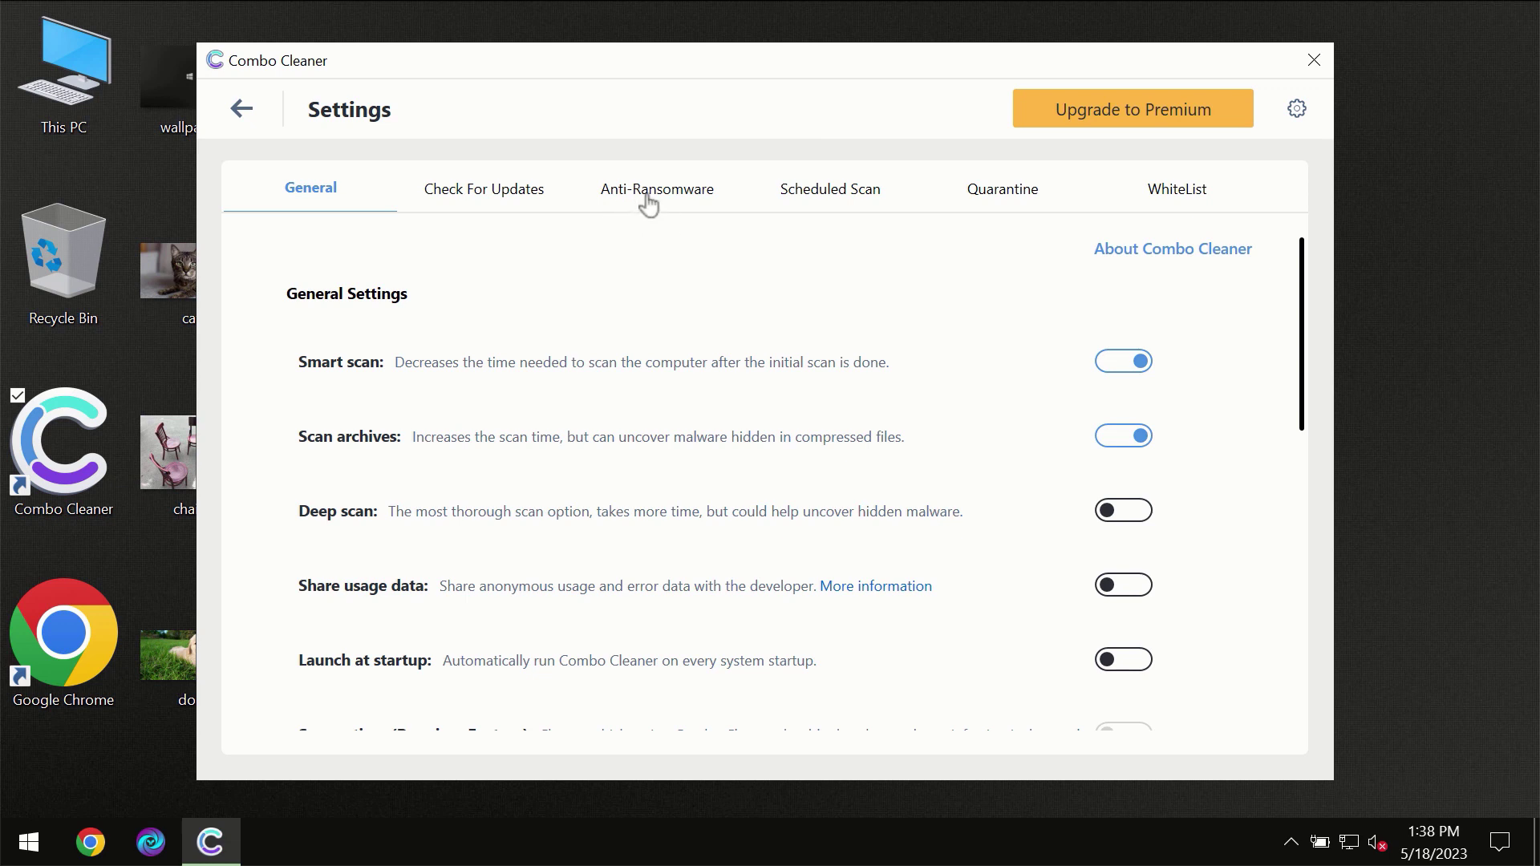
{"action": "left_click", "coordinate": [648, 203]}
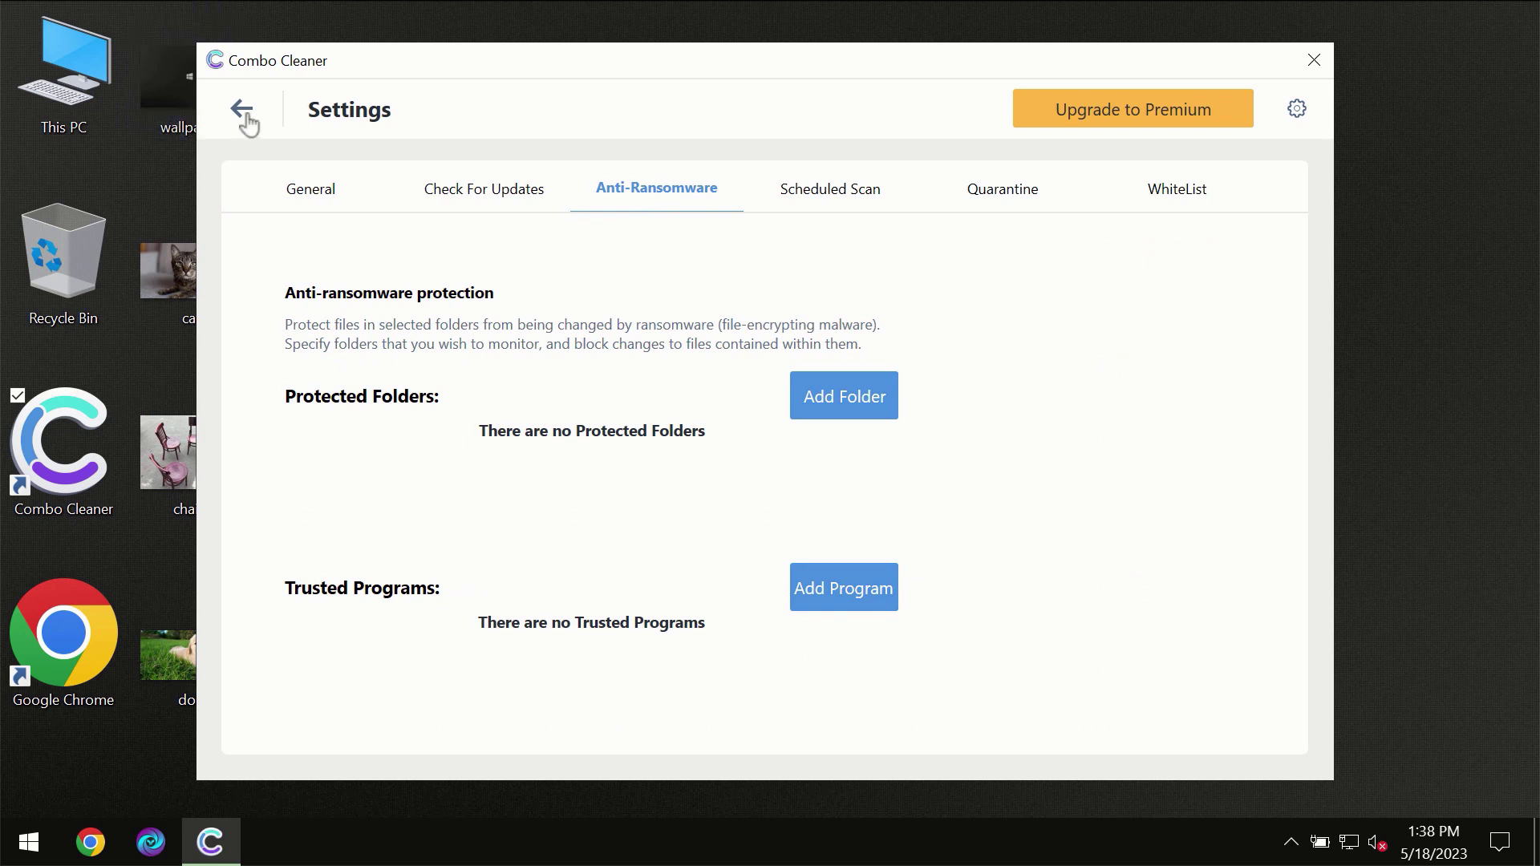
{"action": "left_click", "coordinate": [241, 110]}
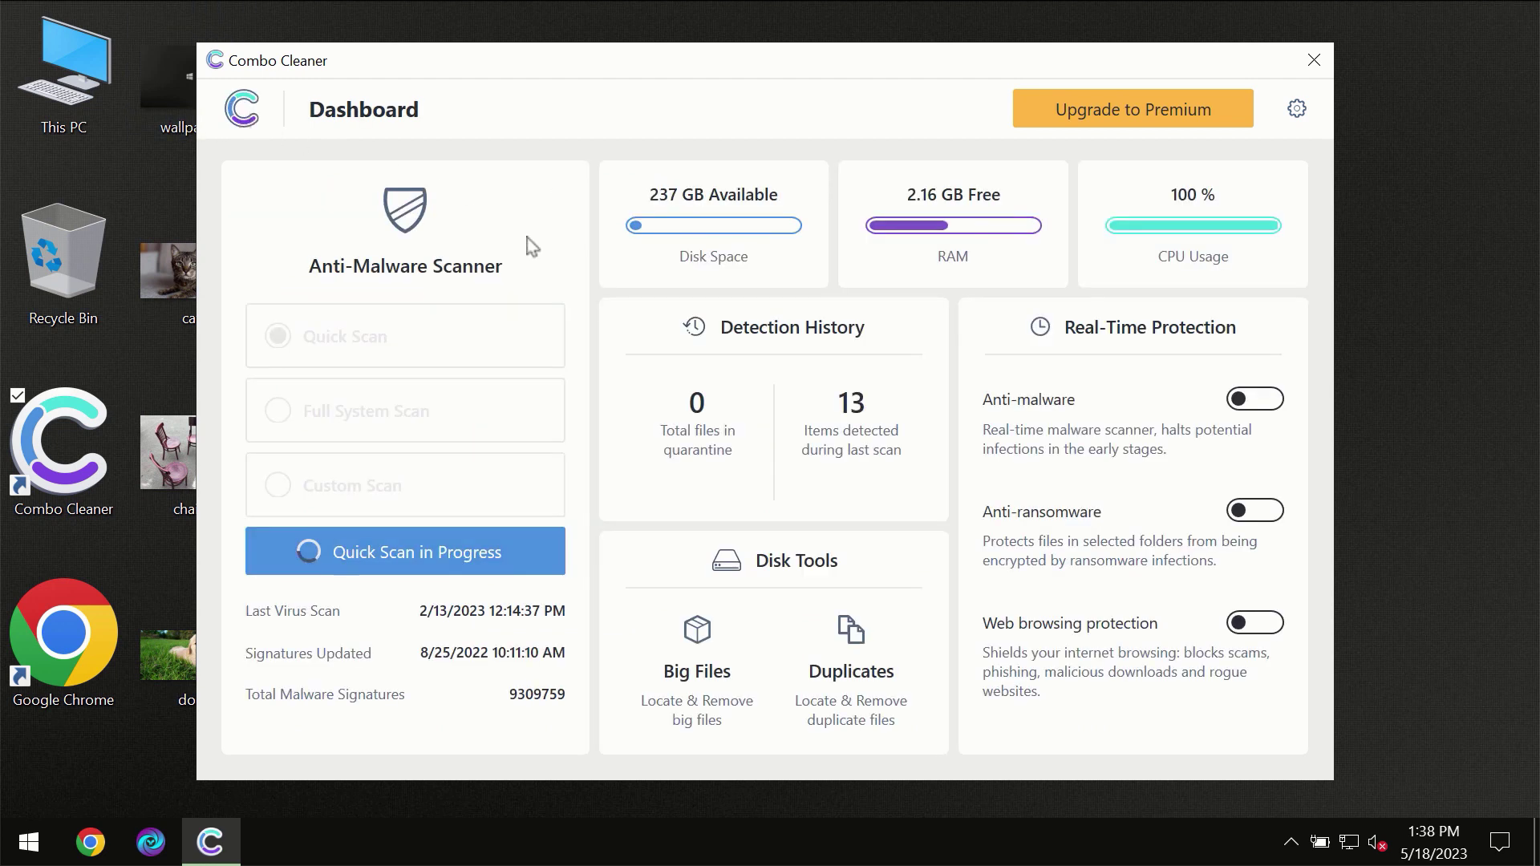
View the Quick Scan's progress until it finishes, then open the Upgrade to Premium page.
{"action": "left_click", "coordinate": [450, 540]}
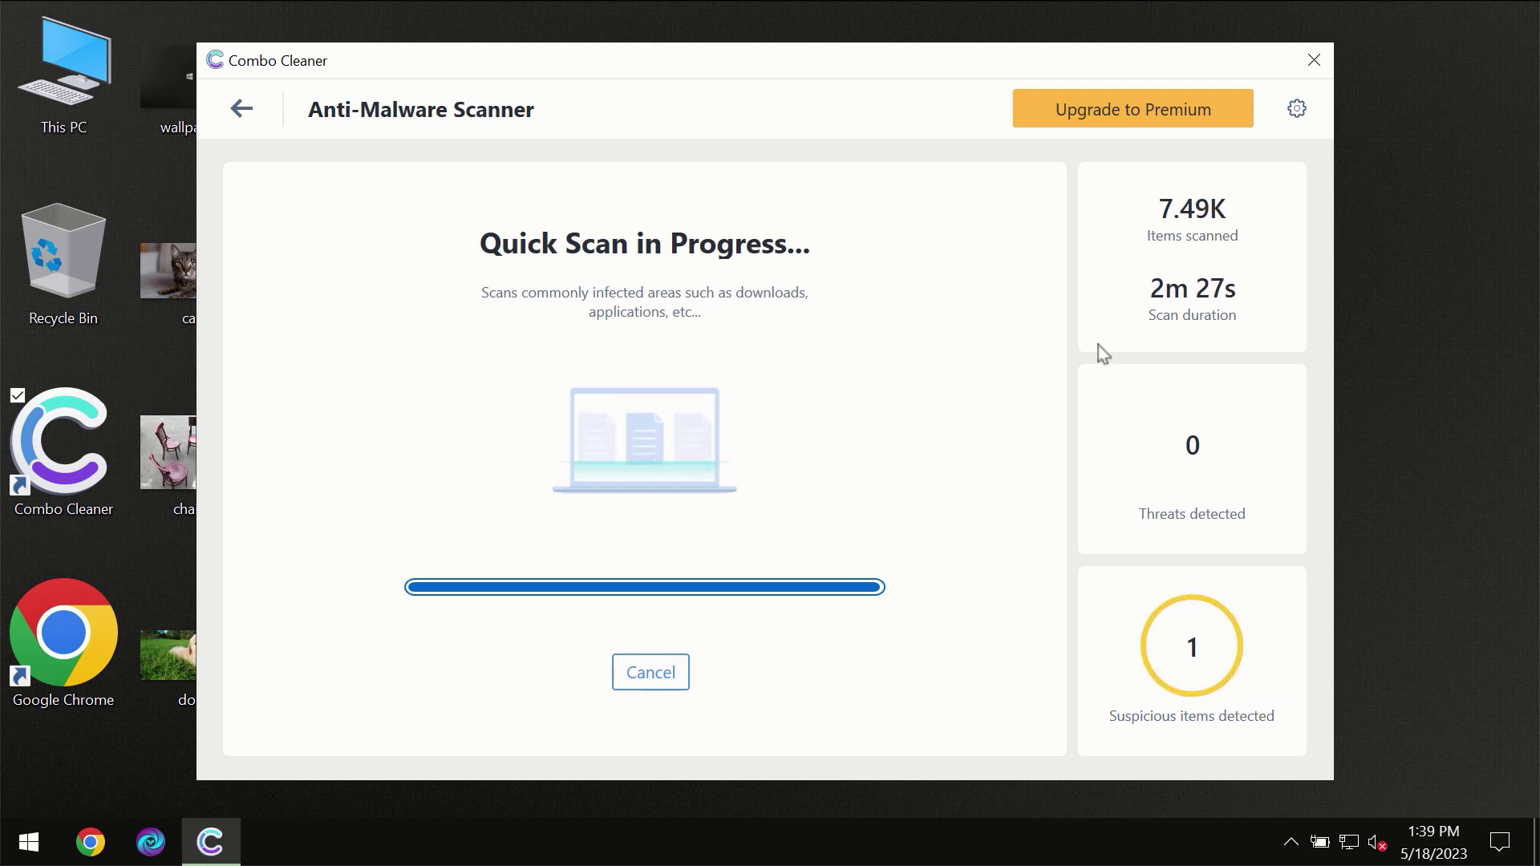
{"action": "left_click", "coordinate": [1110, 119]}
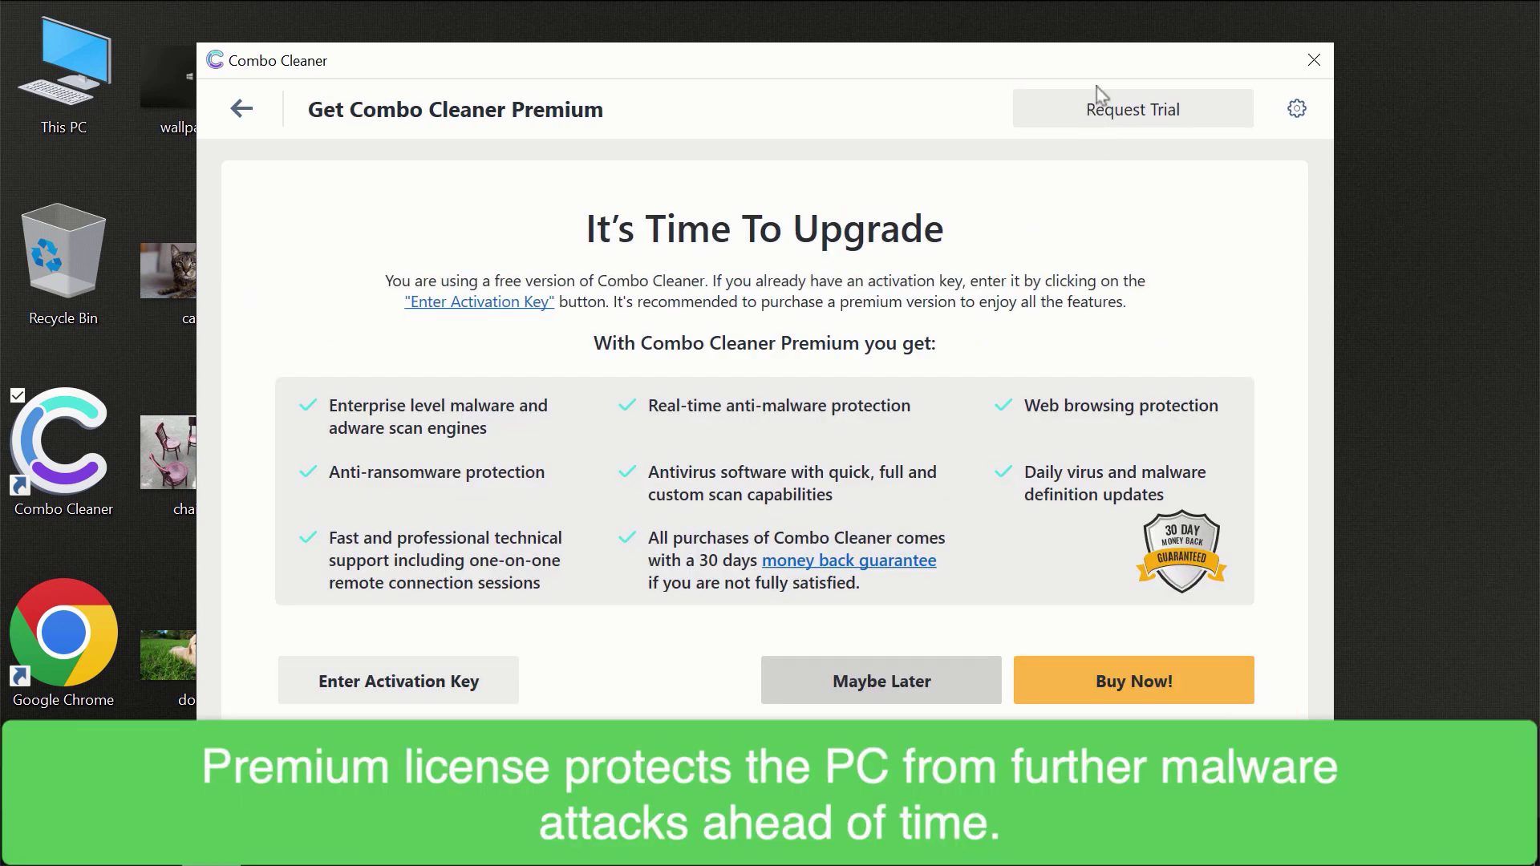